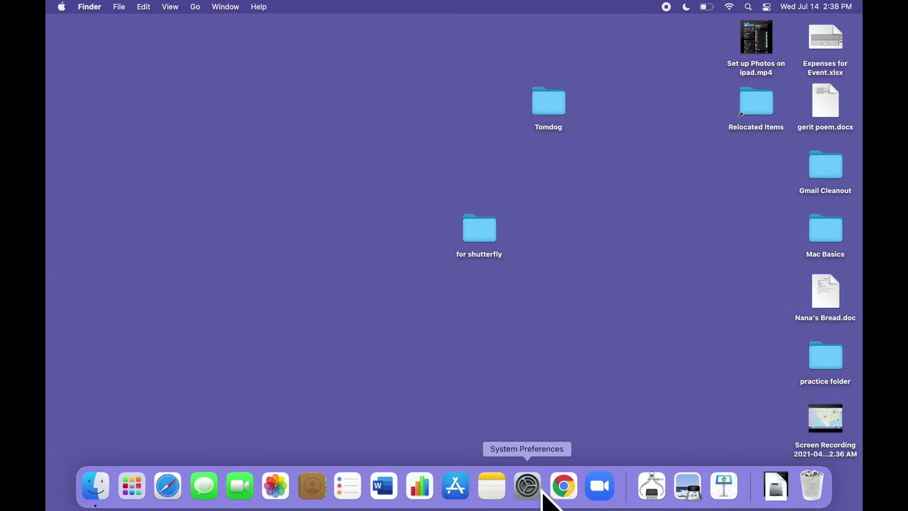
# Launch System Preferences from the Dock, show the Apple-menu route, and bring its window to front
pyautogui.click(542, 489)
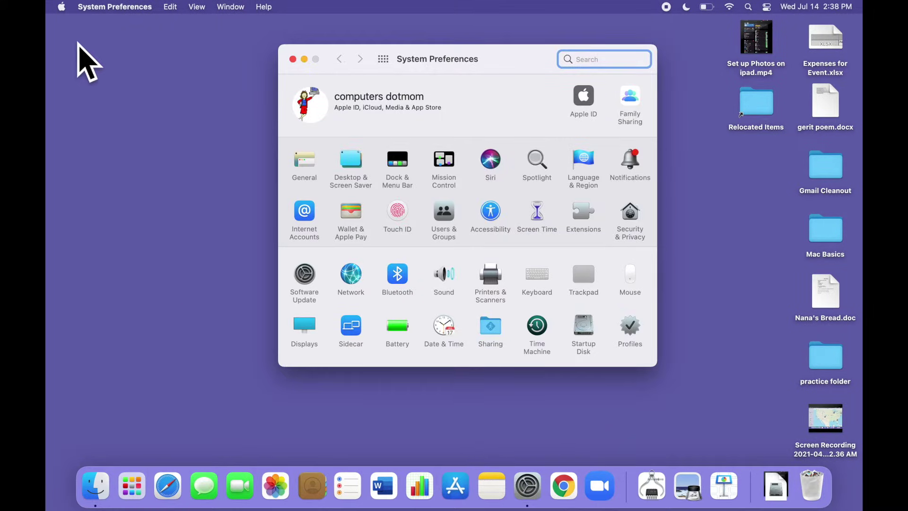
pyautogui.click(69, 21)
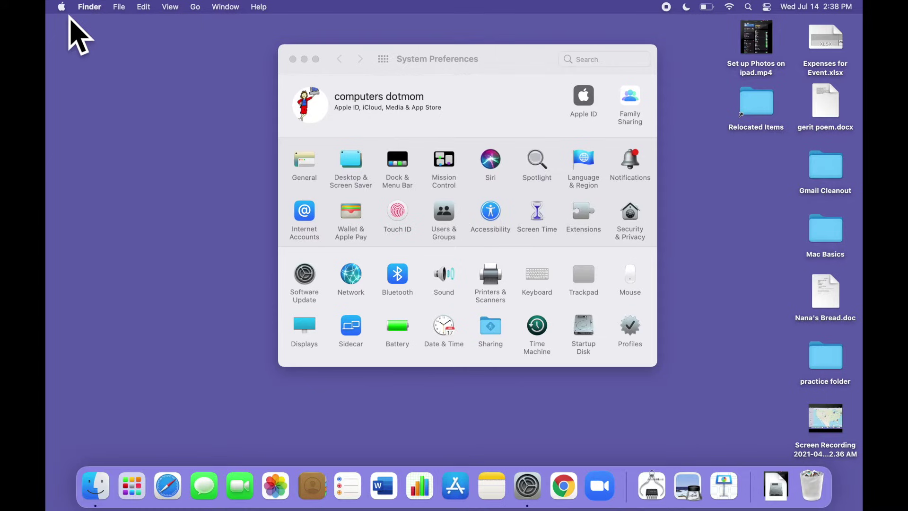
pyautogui.click(62, 7)
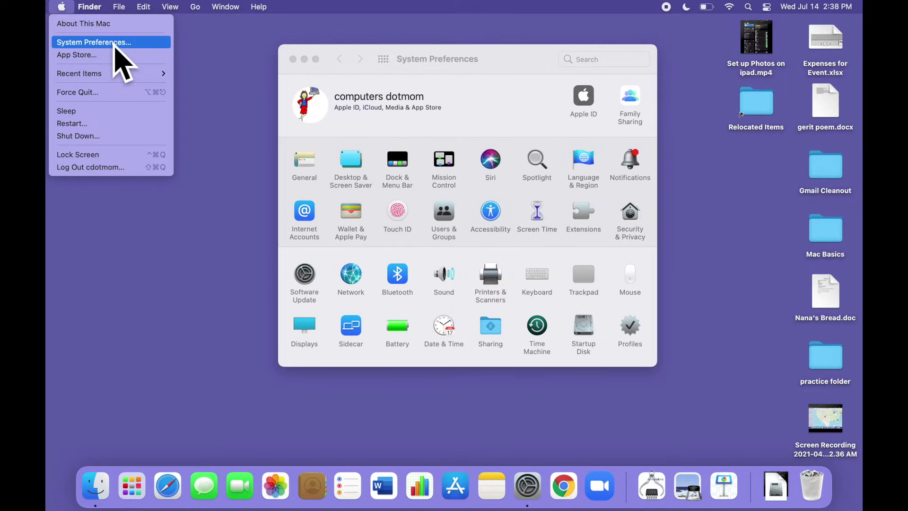
pyautogui.click(222, 58)
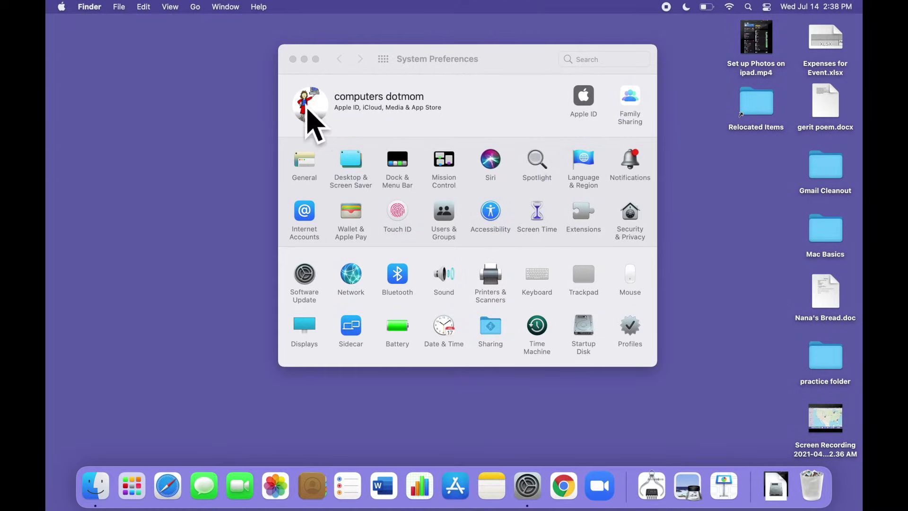
pyautogui.click(503, 281)
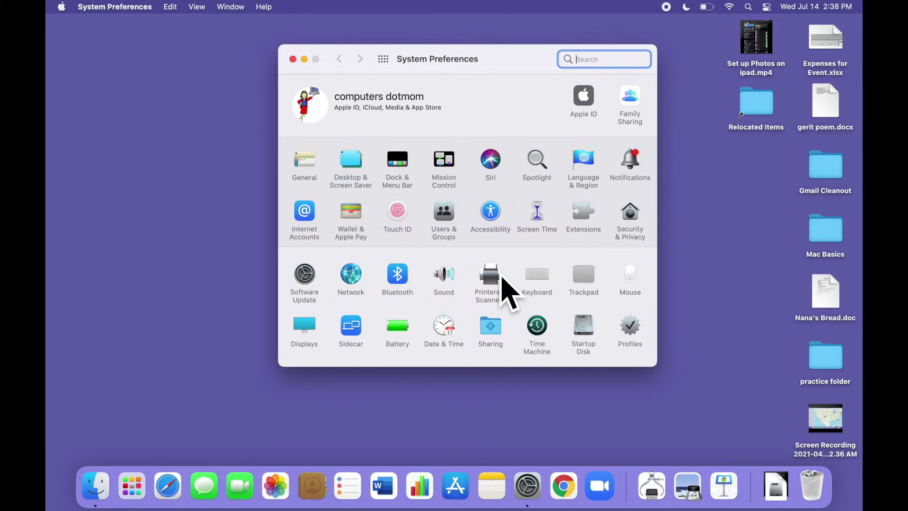
# Enter Printers & Scanners and review the HP Color LaserJet and Brother printer details
pyautogui.click(502, 277)
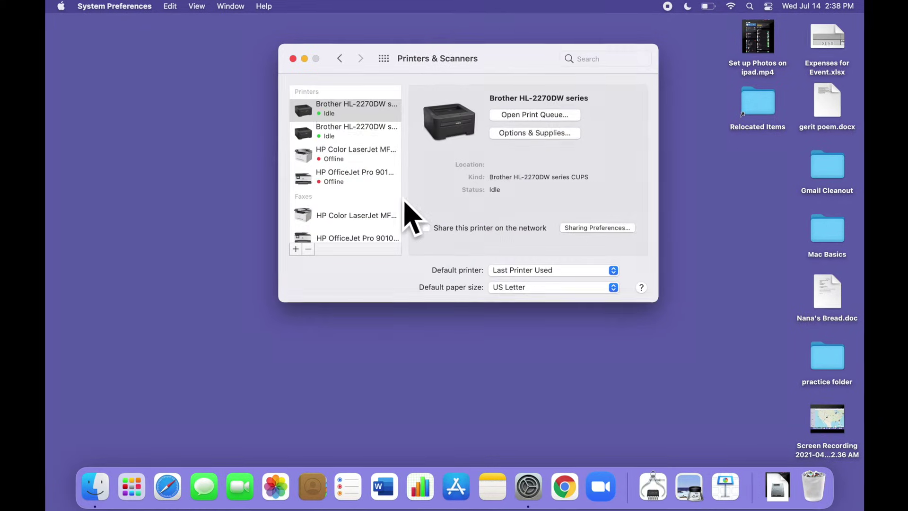
pyautogui.scroll(-1, 411, 213)
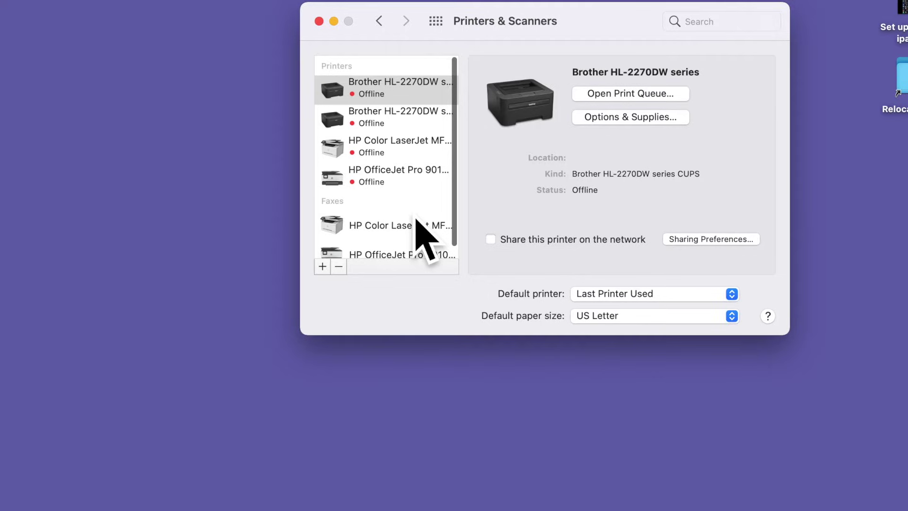
pyautogui.scroll(-1, 419, 225)
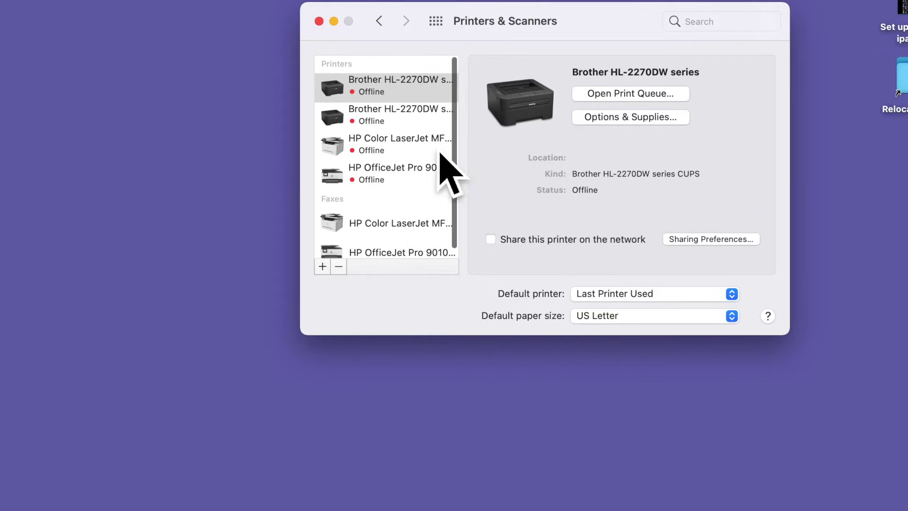
pyautogui.click(414, 147)
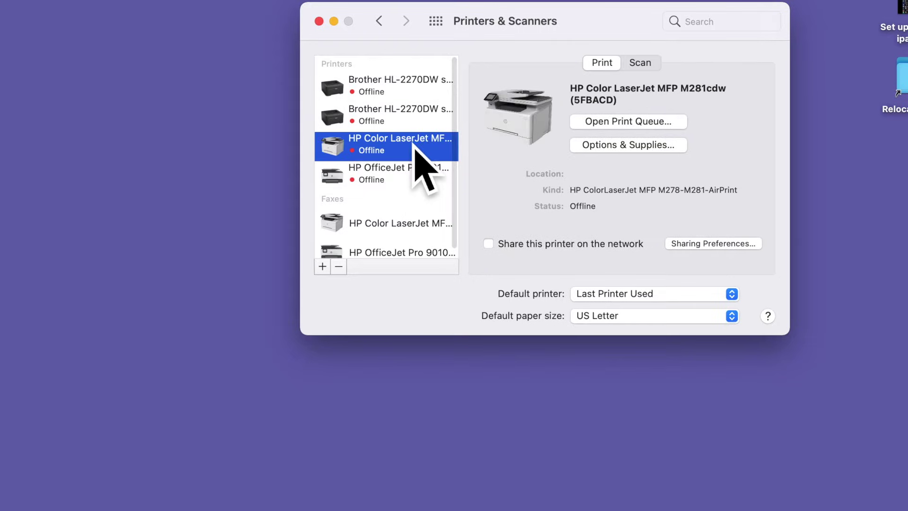
pyautogui.click(414, 90)
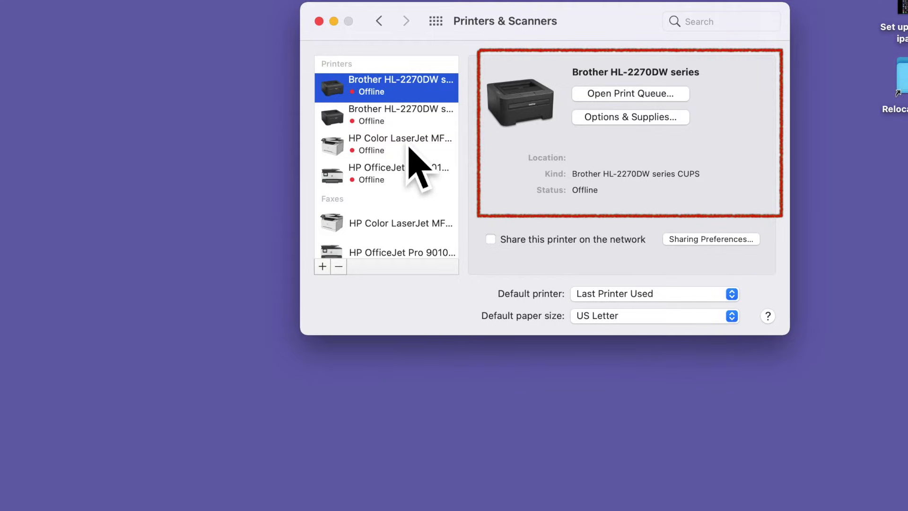
pyautogui.click(410, 146)
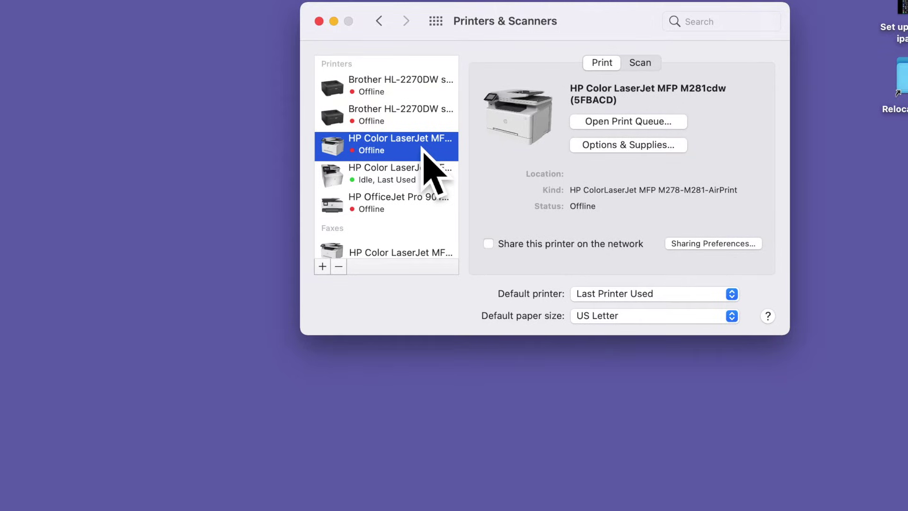
# Select the idle HP Color LaserJet MFP M477fnw and launch its scanner from the Scan section
pyautogui.click(421, 179)
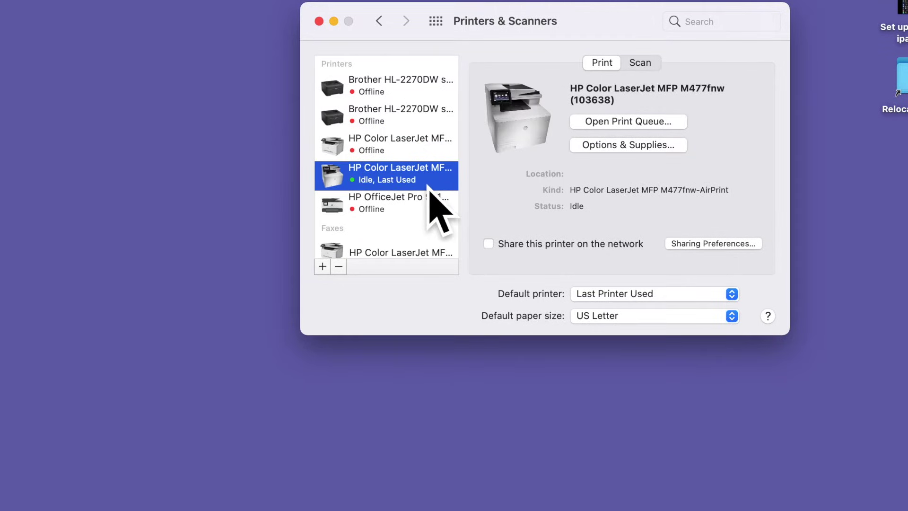
pyautogui.click(658, 67)
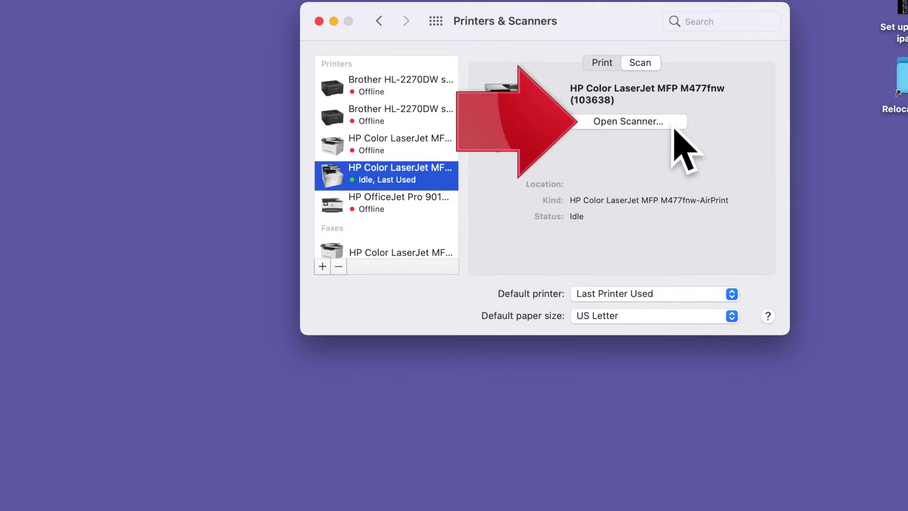
pyautogui.click(673, 124)
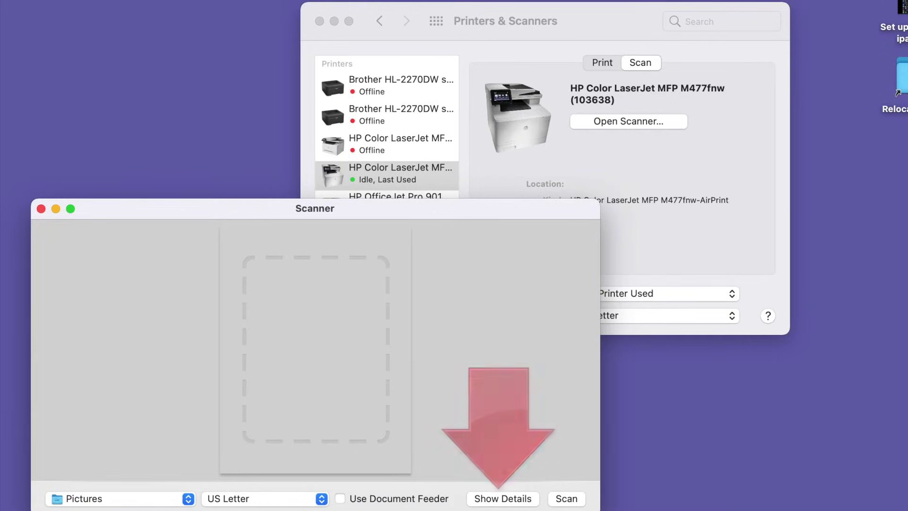
# Show the detailed scan settings, reposition the Scanner window, and choose US Letter page size
pyautogui.click(494, 504)
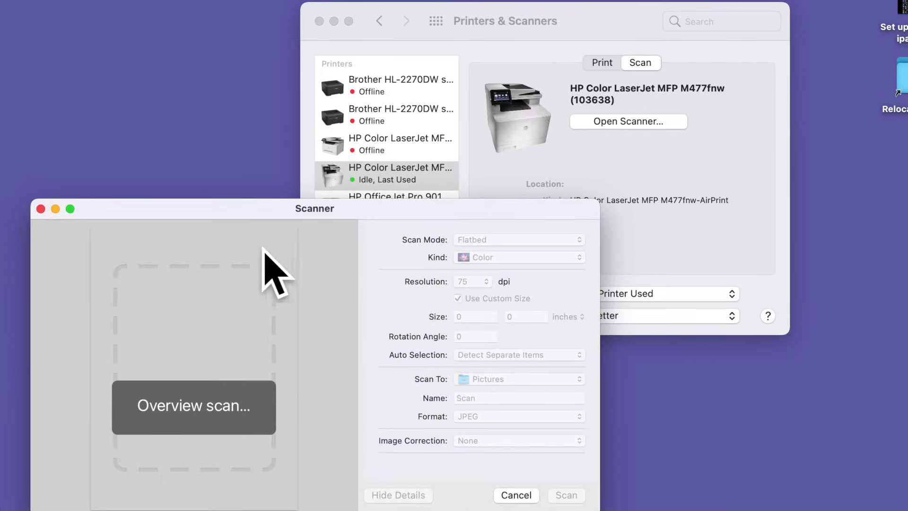
pyautogui.moveTo(216, 211)
pyautogui.mouseDown()
pyautogui.moveTo(426, 30)
pyautogui.moveTo(430, 16)
pyautogui.mouseUp()
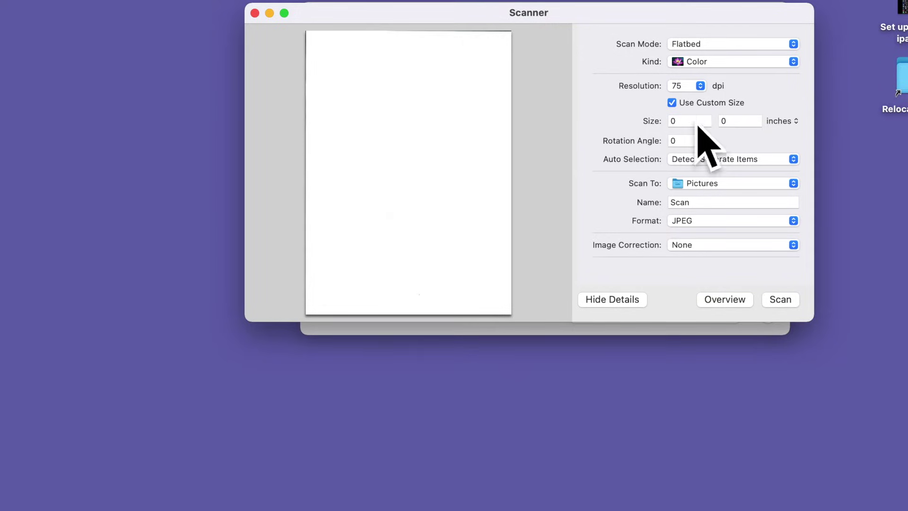
pyautogui.click(684, 107)
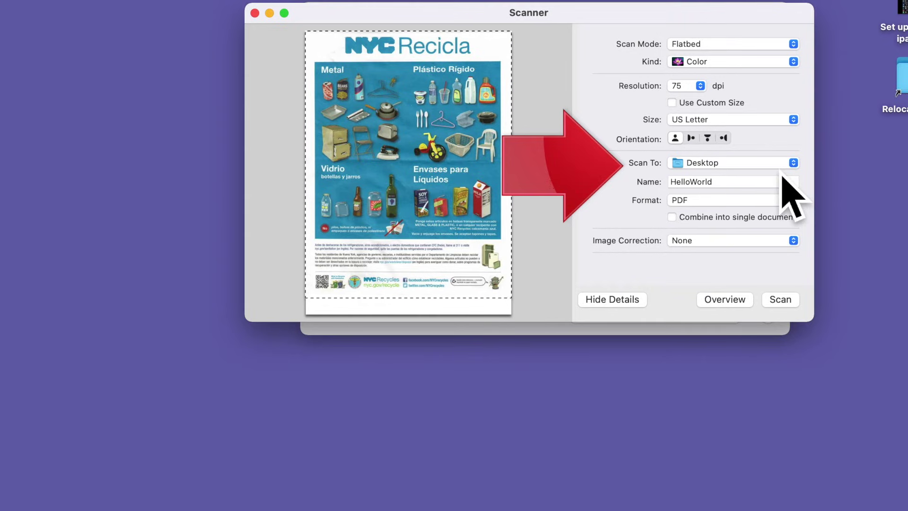
# Save scans to Pictures named 'Scan' in JPEG format
pyautogui.click(794, 167)
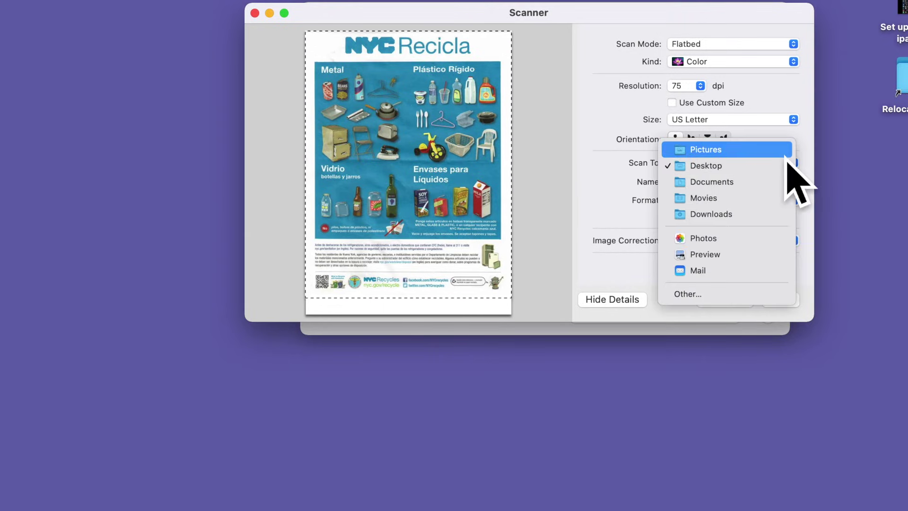
pyautogui.click(786, 153)
pyautogui.doubleClick(674, 183)
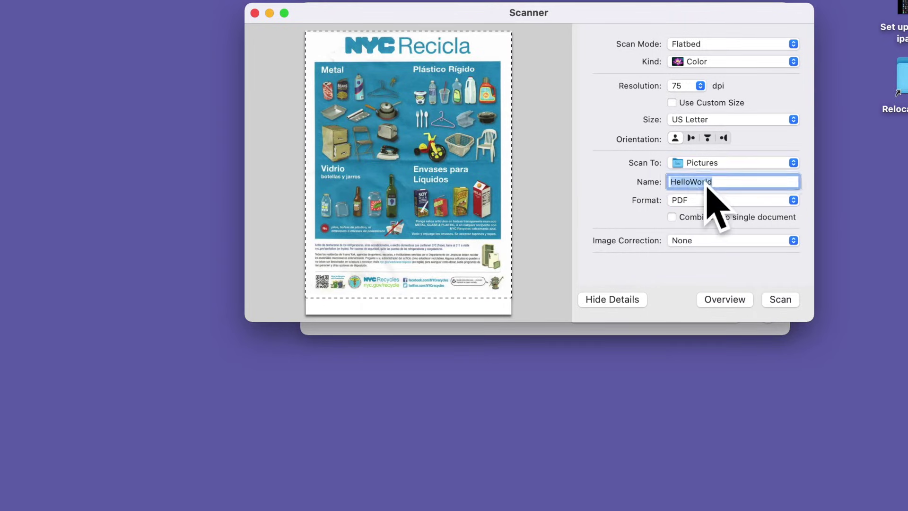
pyautogui.write('Scan')
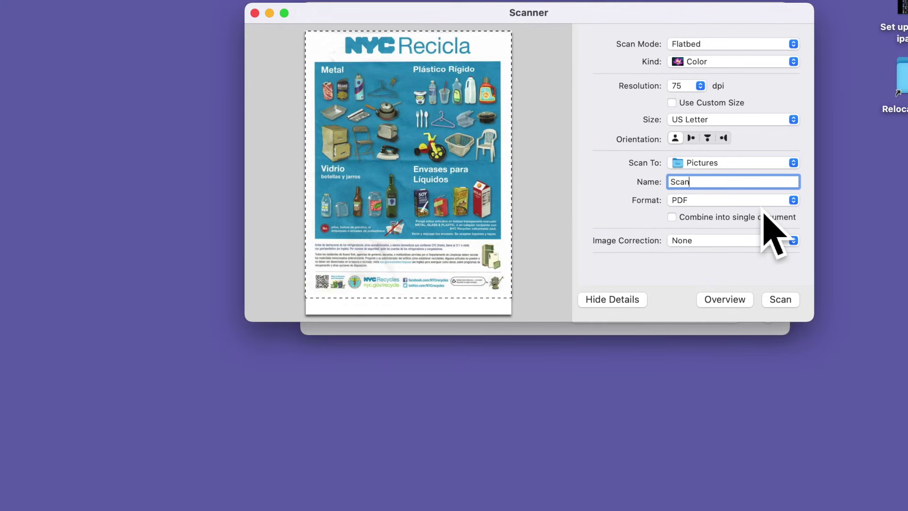
pyautogui.click(764, 203)
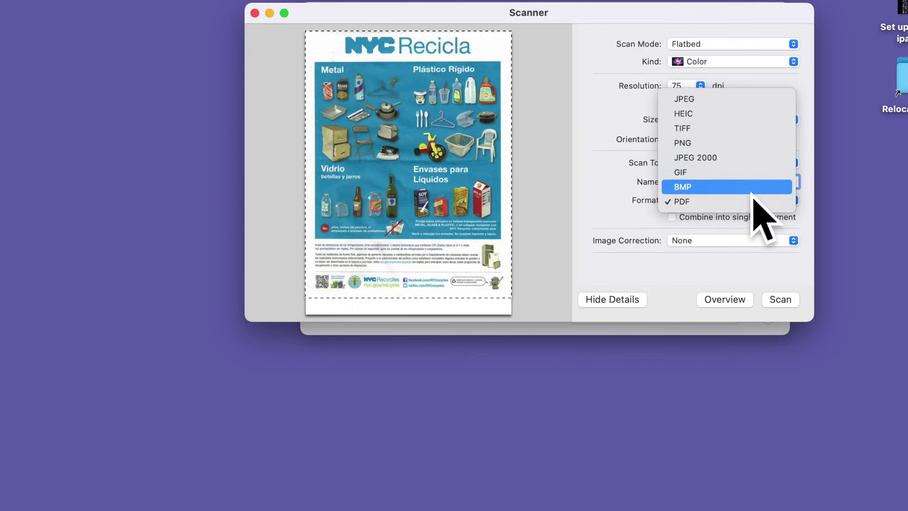
pyautogui.click(746, 99)
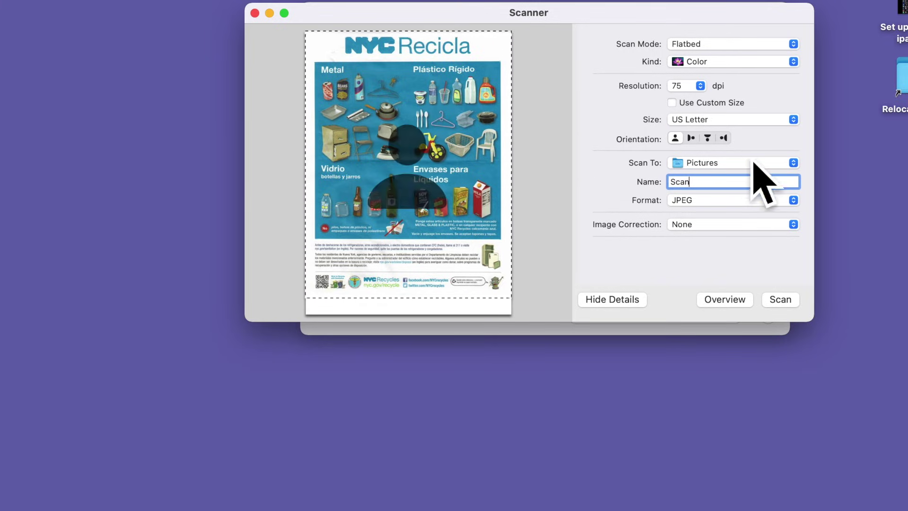
# Switch the destination to Desktop and the format to PDF
pyautogui.click(789, 166)
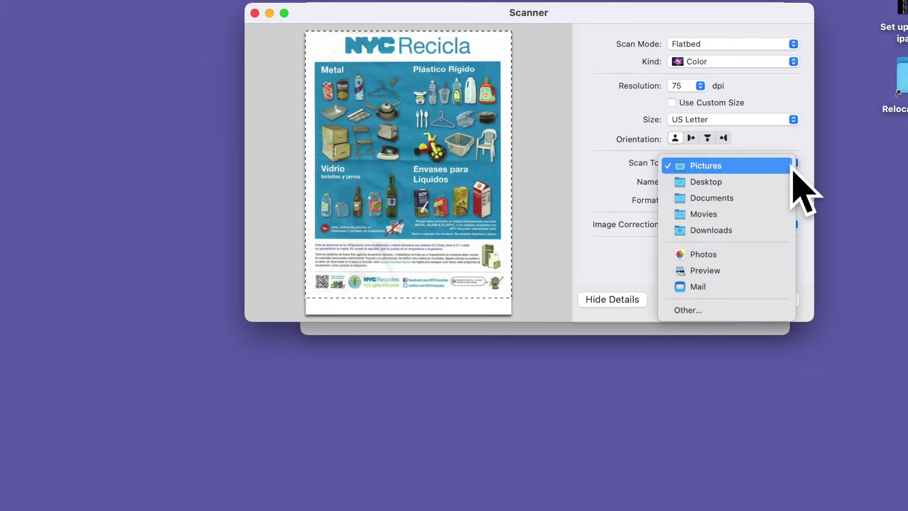
pyautogui.click(777, 213)
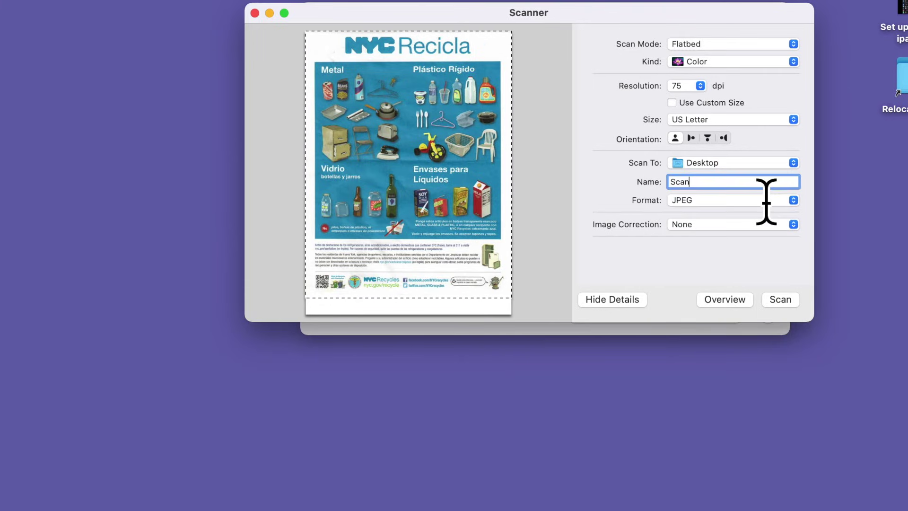
pyautogui.click(788, 202)
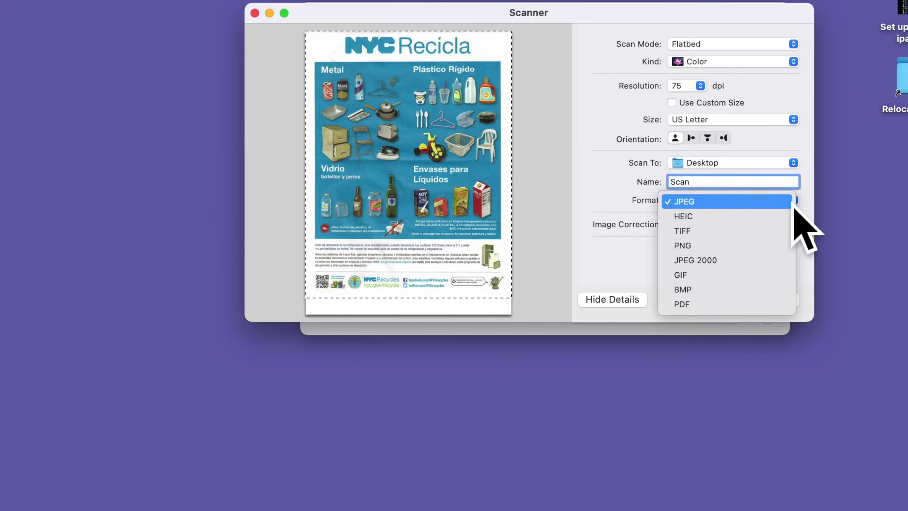
pyautogui.click(743, 306)
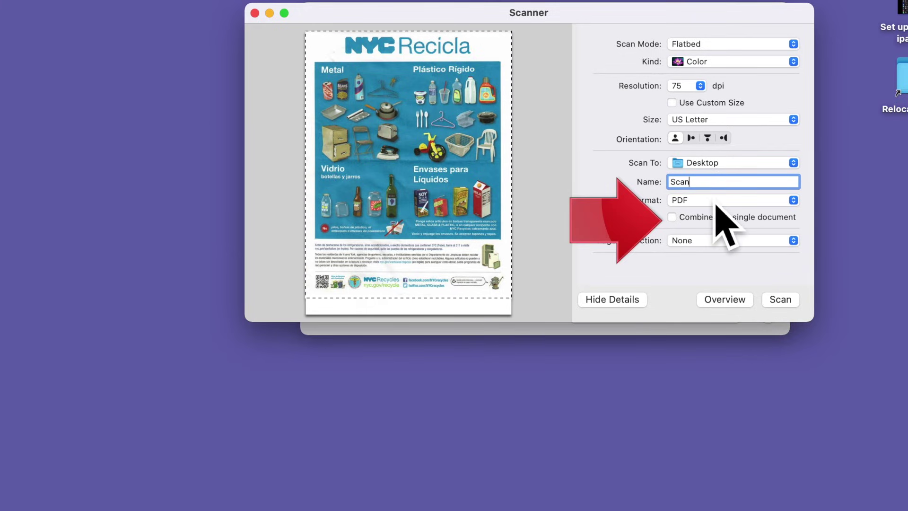
# Name the scan 'Recycle', scan the flyer to the Desktop, and close the Scanner window
pyautogui.rightClick(700, 182)
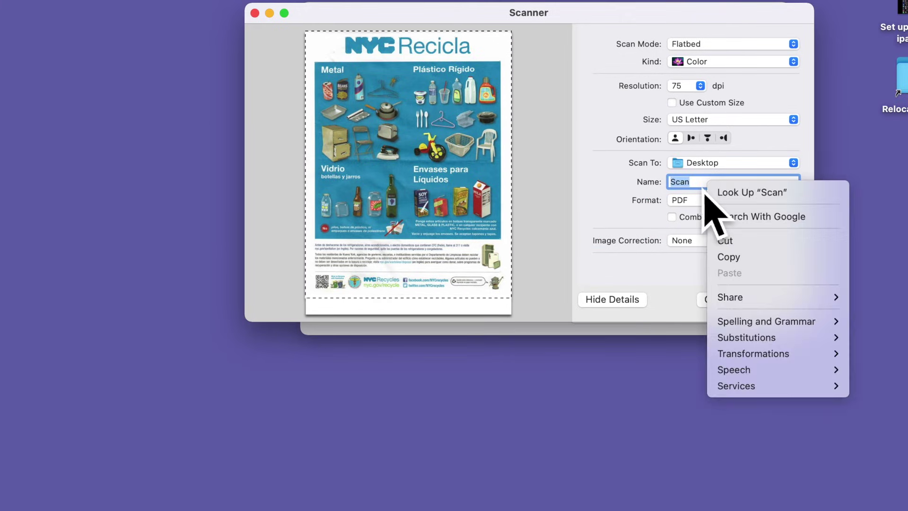
pyautogui.press('Escape')
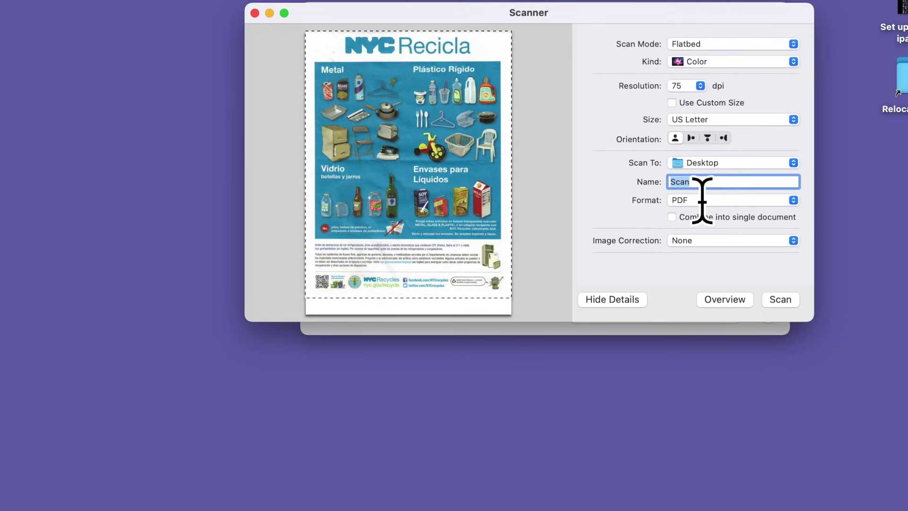
pyautogui.write('Recycle')
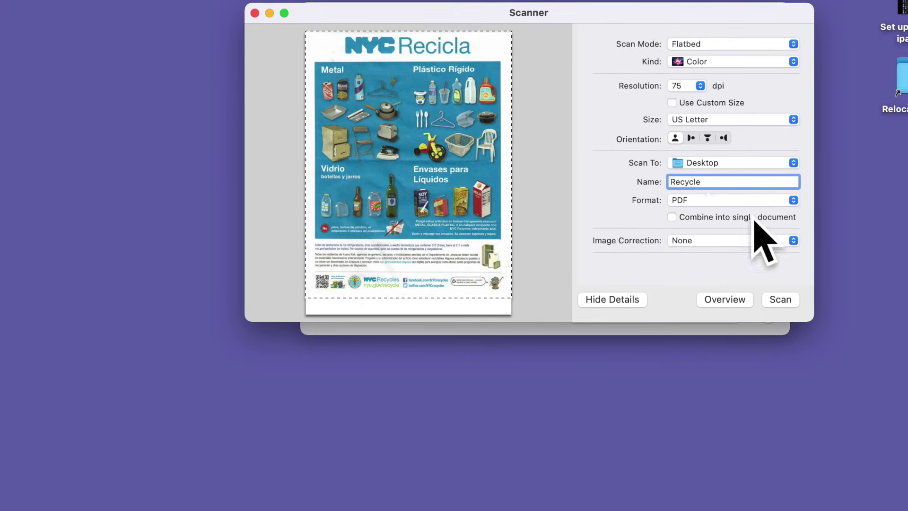
pyautogui.click(786, 304)
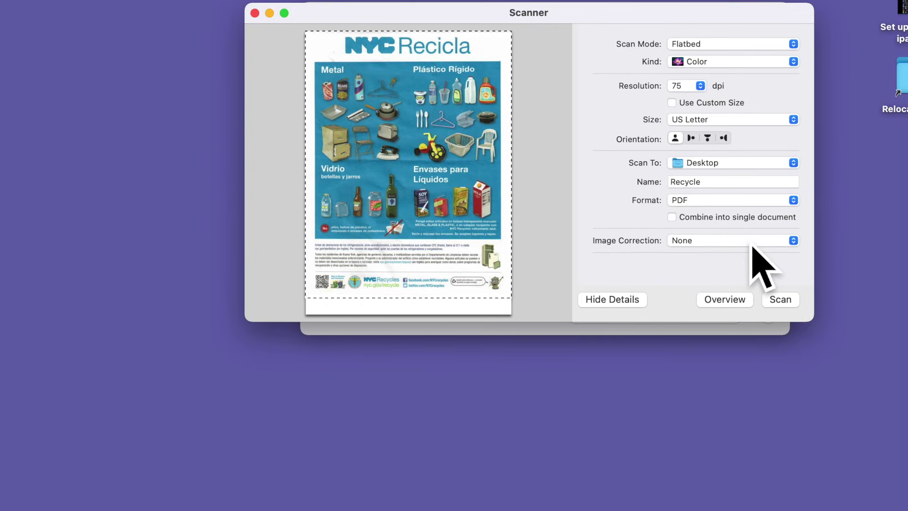
pyautogui.click(256, 14)
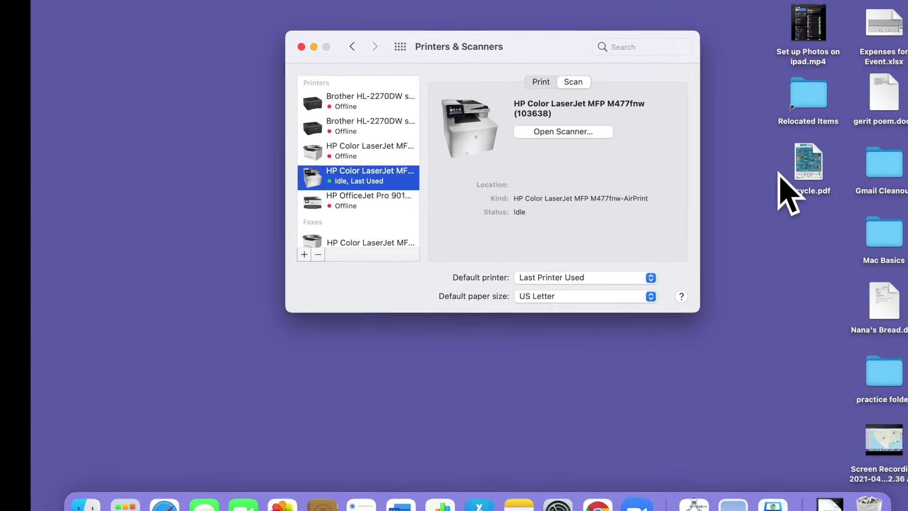
# Open Recycle.pdf from the desktop in Preview, review the flyer, then close it
pyautogui.click(789, 180)
pyautogui.doubleClick(789, 181)
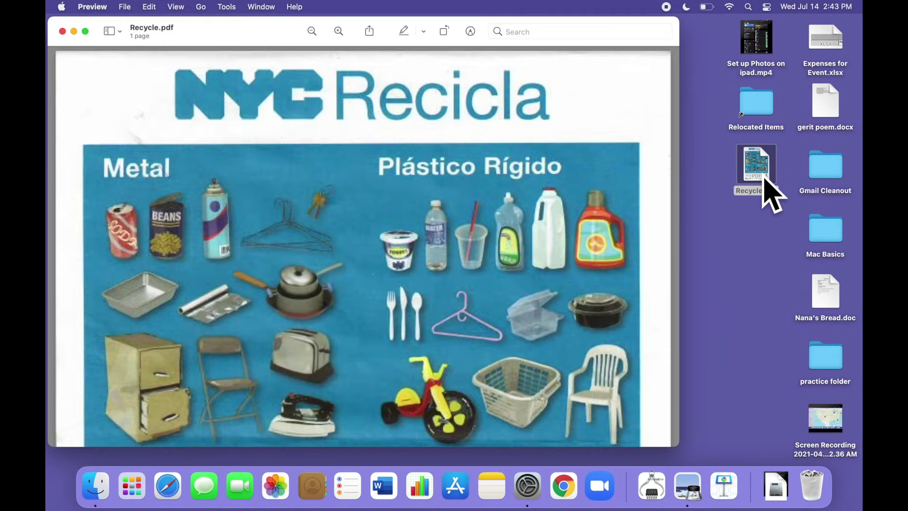
pyautogui.scroll(-5, 401, 263)
pyautogui.scroll(-5, 401, 263)
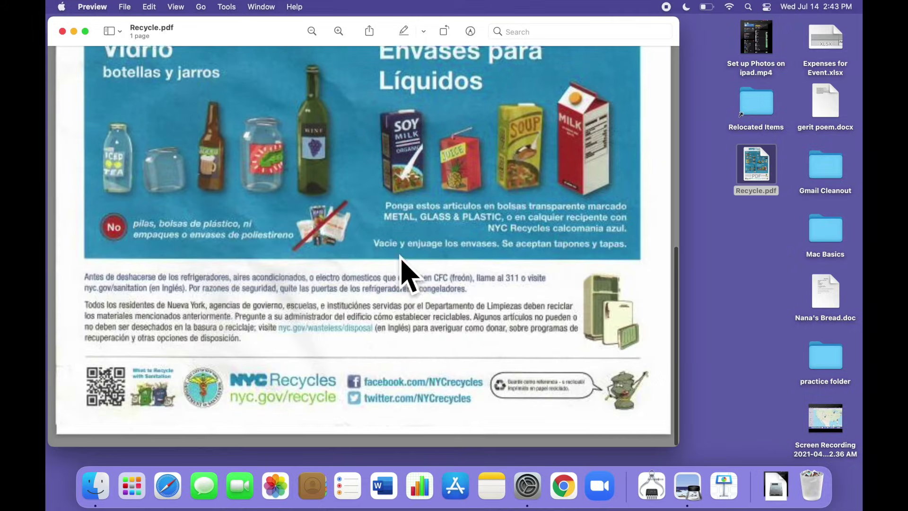
pyautogui.scroll(5, 402, 263)
pyautogui.scroll(5, 401, 263)
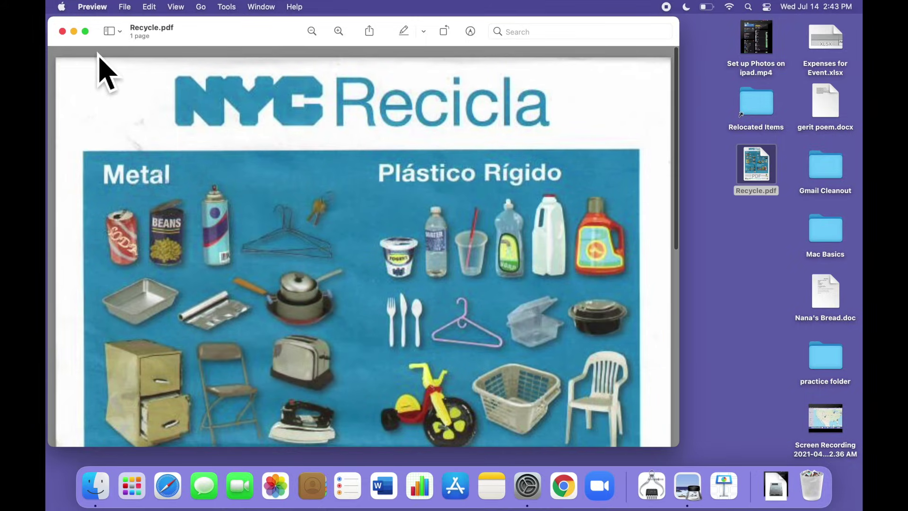
pyautogui.click(62, 31)
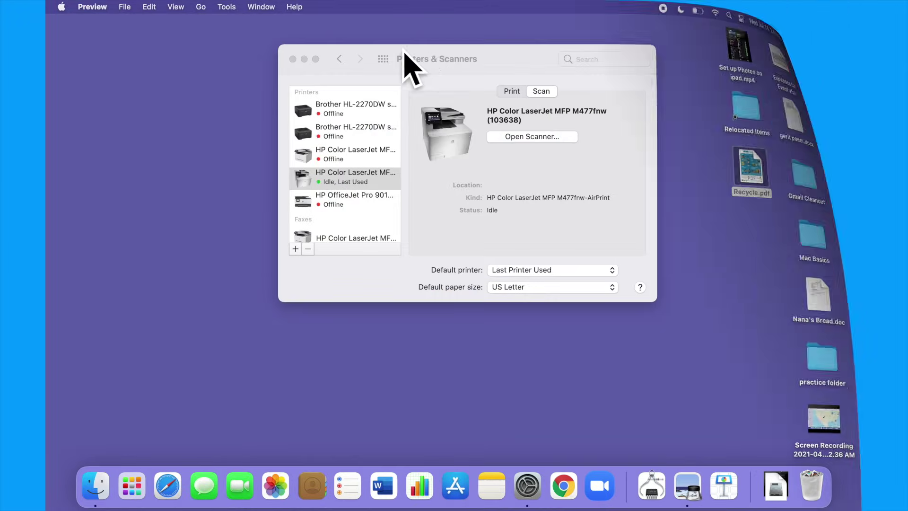